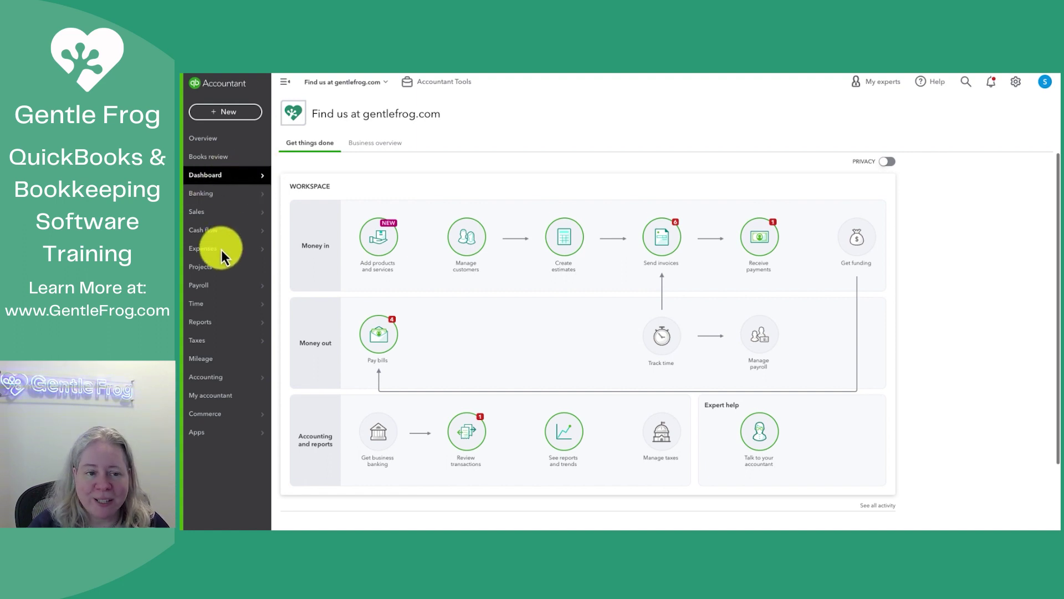
Step: Open the Vendors list under Expenses, glancing at the Expenses tab before returning
{"action": "mouse_move", "coordinate": [221, 251]}
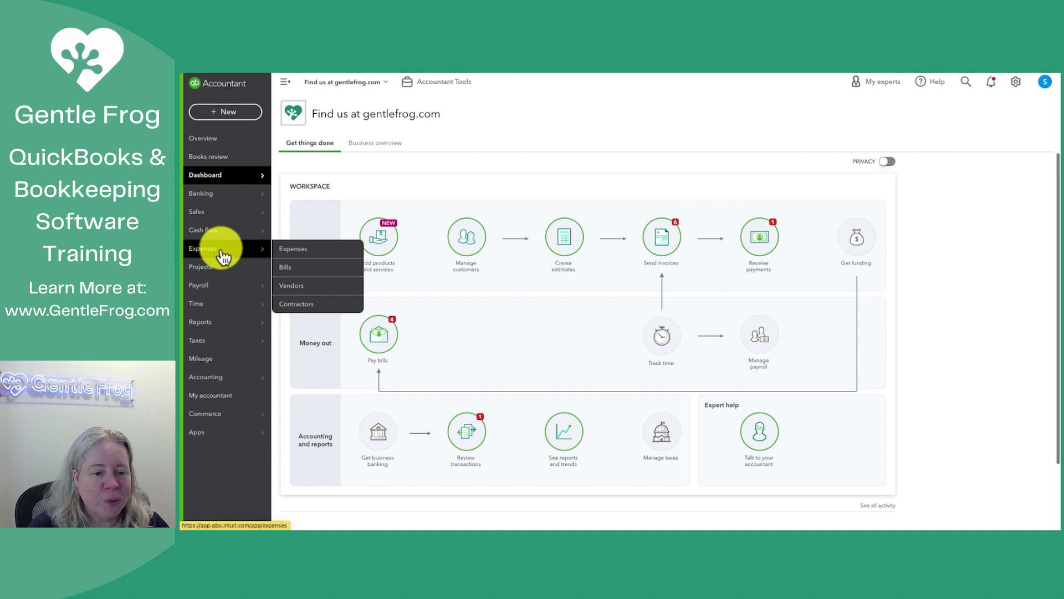
{"action": "left_click", "coordinate": [307, 290]}
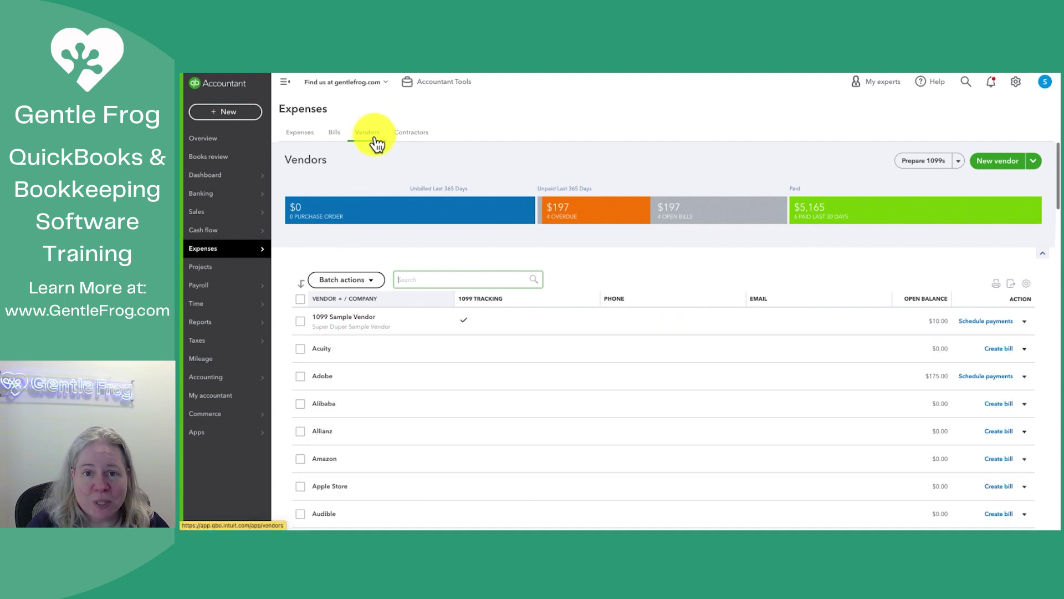
{"action": "left_click", "coordinate": [307, 137]}
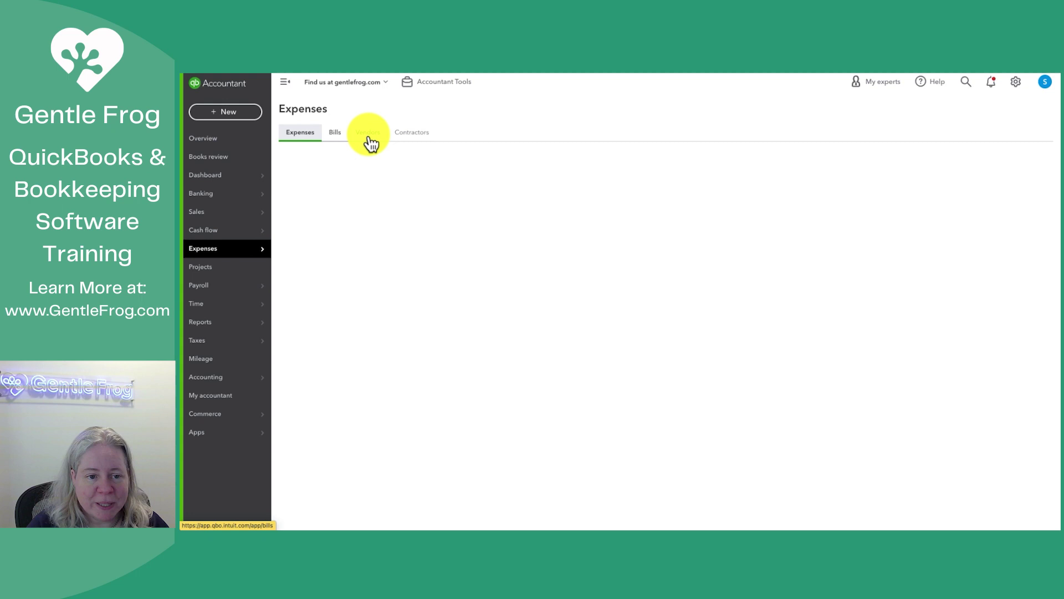
{"action": "left_click", "coordinate": [369, 138]}
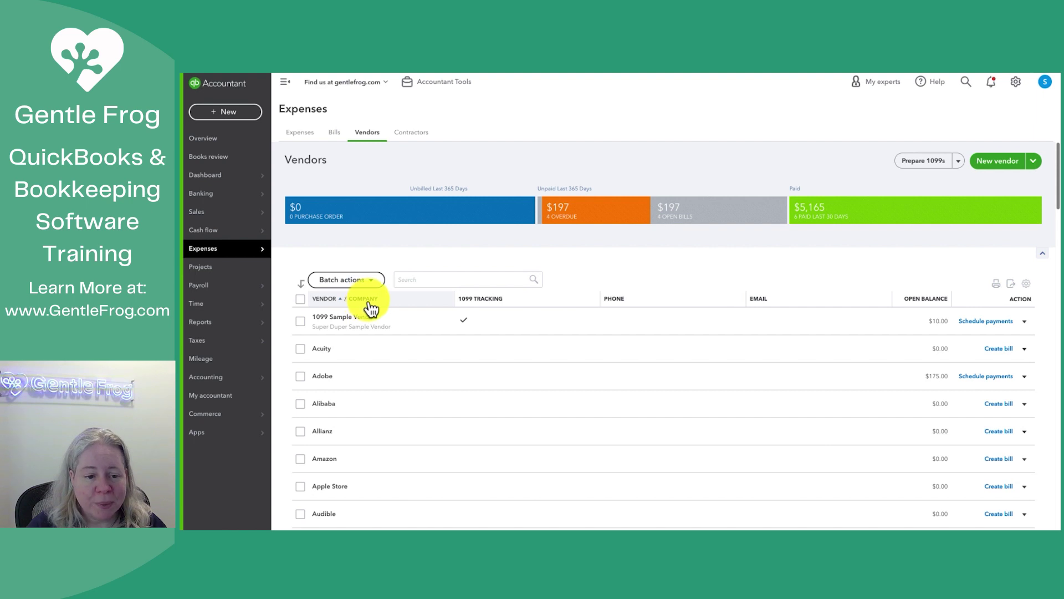
{"action": "left_click", "coordinate": [368, 301]}
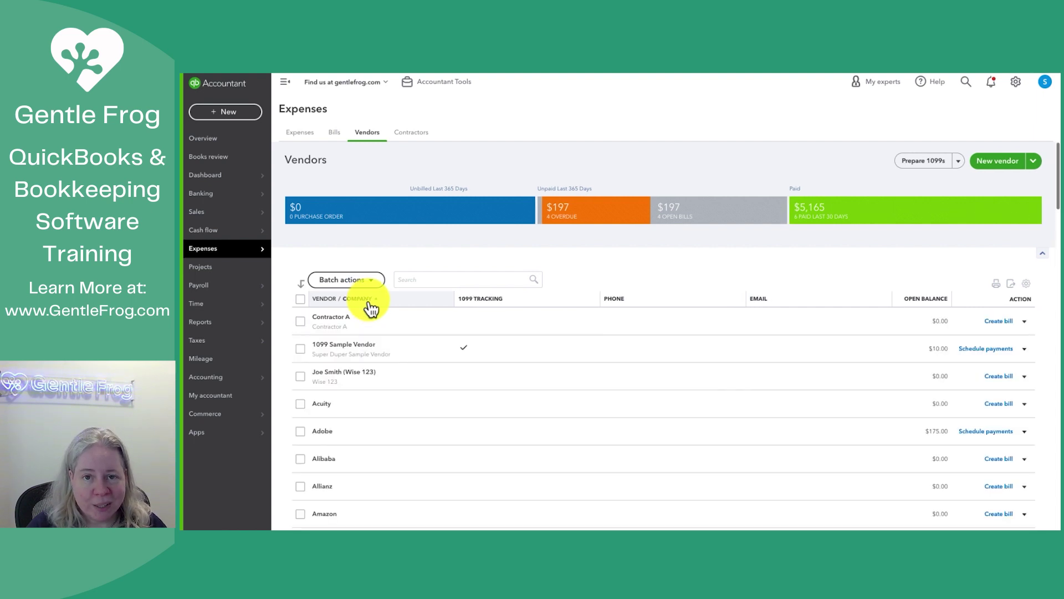
{"action": "left_click", "coordinate": [325, 302]}
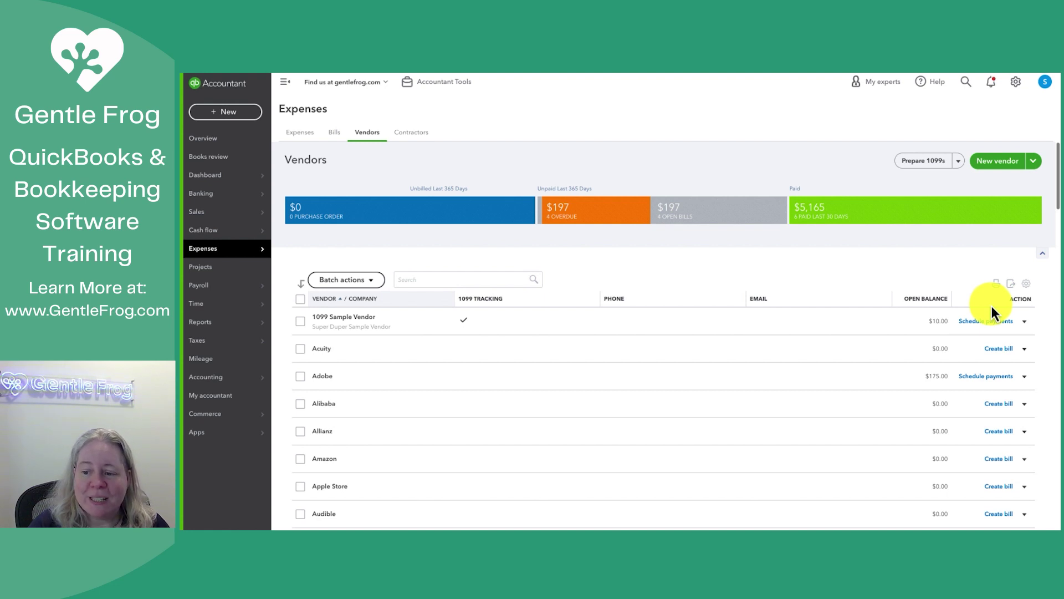
Step: Add Address and Attachments columns to the vendor table via its column settings
{"action": "left_click", "coordinate": [1024, 322]}
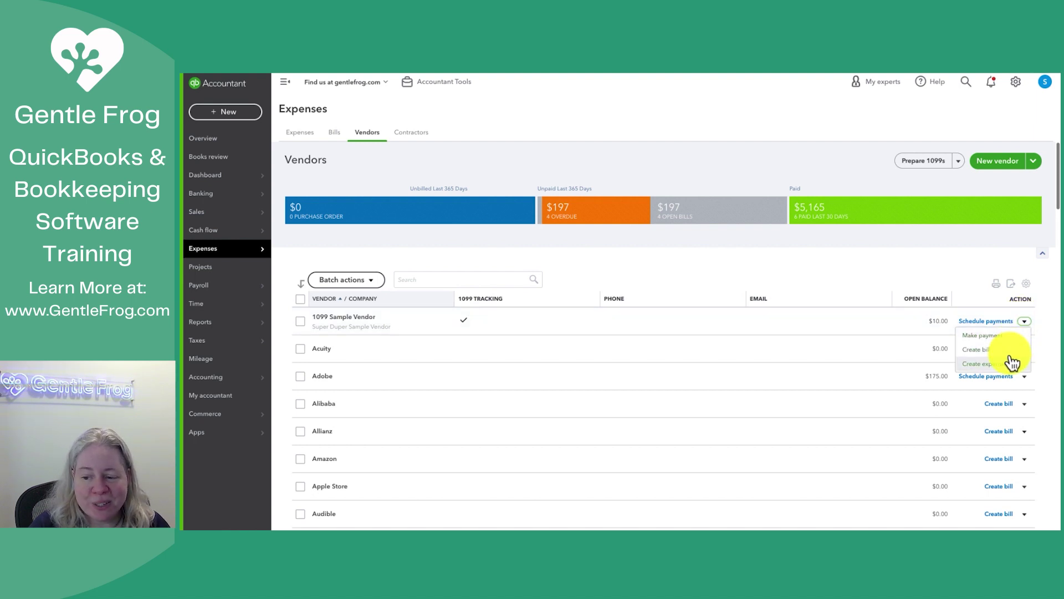
{"action": "left_click", "coordinate": [1025, 322]}
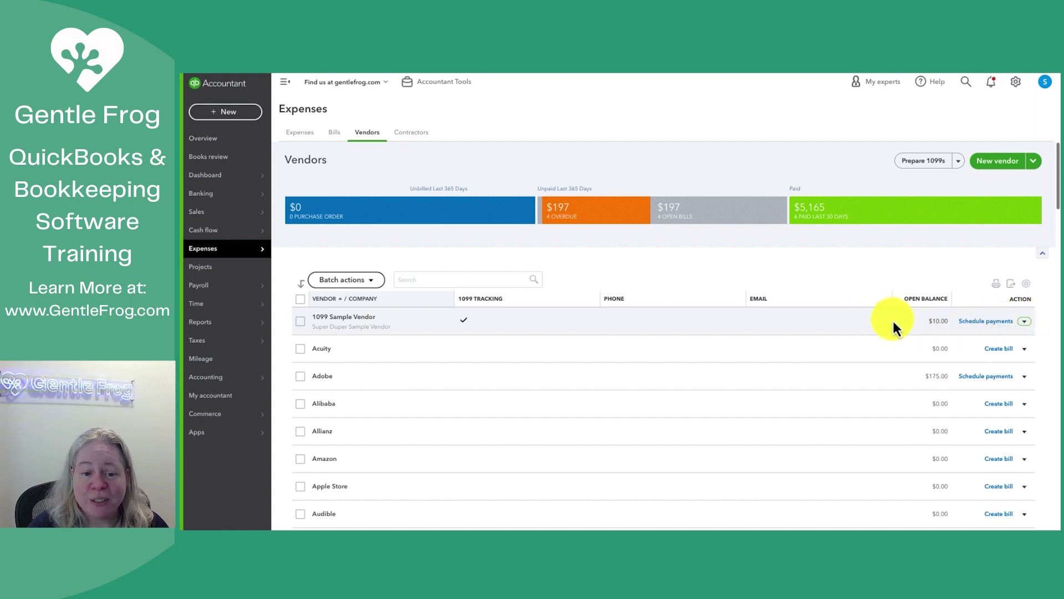
{"action": "left_click", "coordinate": [1025, 284]}
{"action": "left_click", "coordinate": [962, 317]}
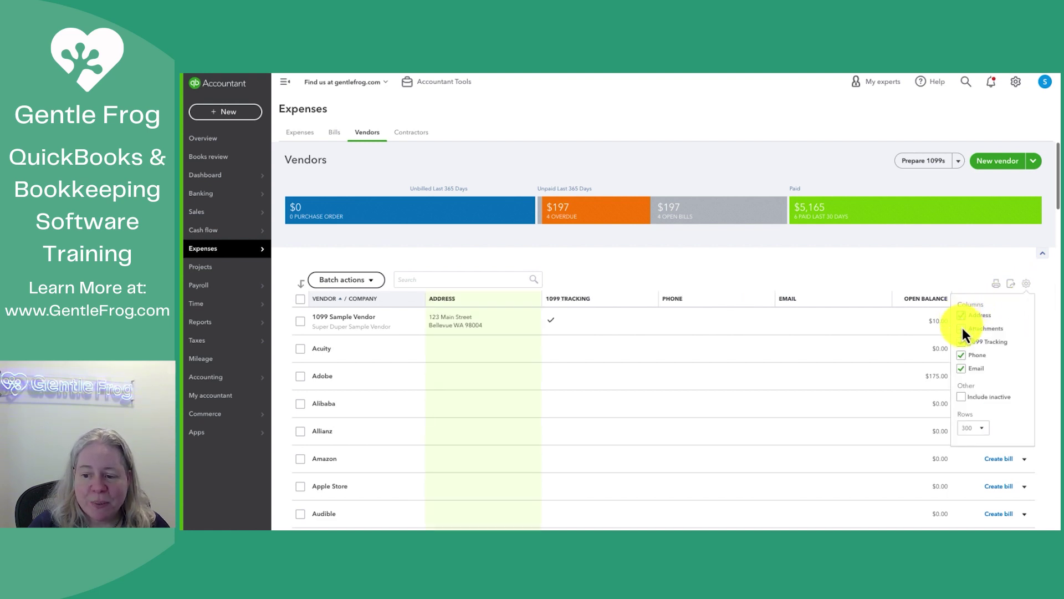
{"action": "left_click", "coordinate": [962, 329]}
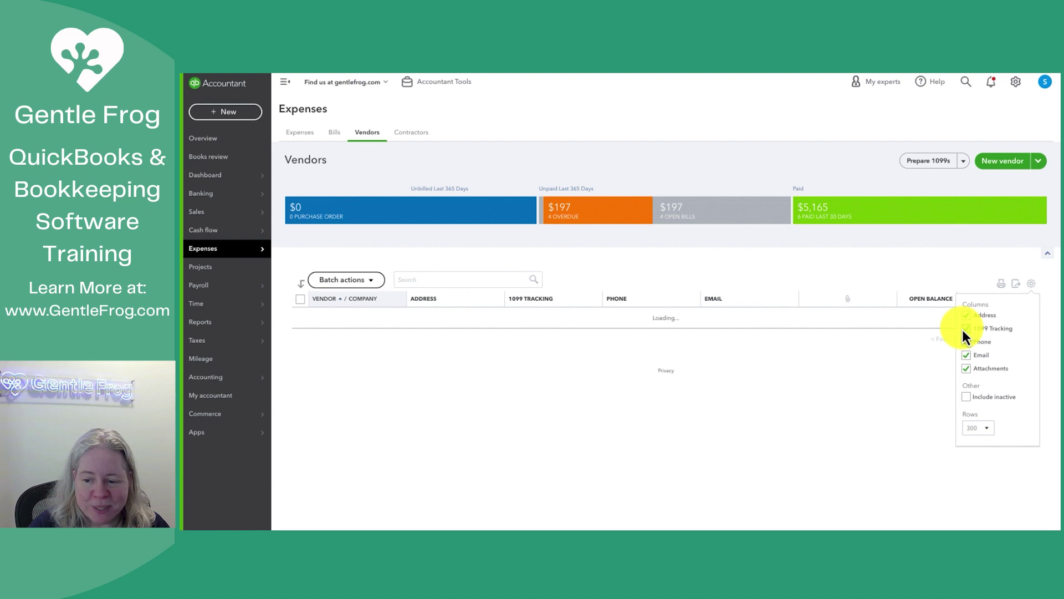
{"action": "left_click", "coordinate": [1026, 286]}
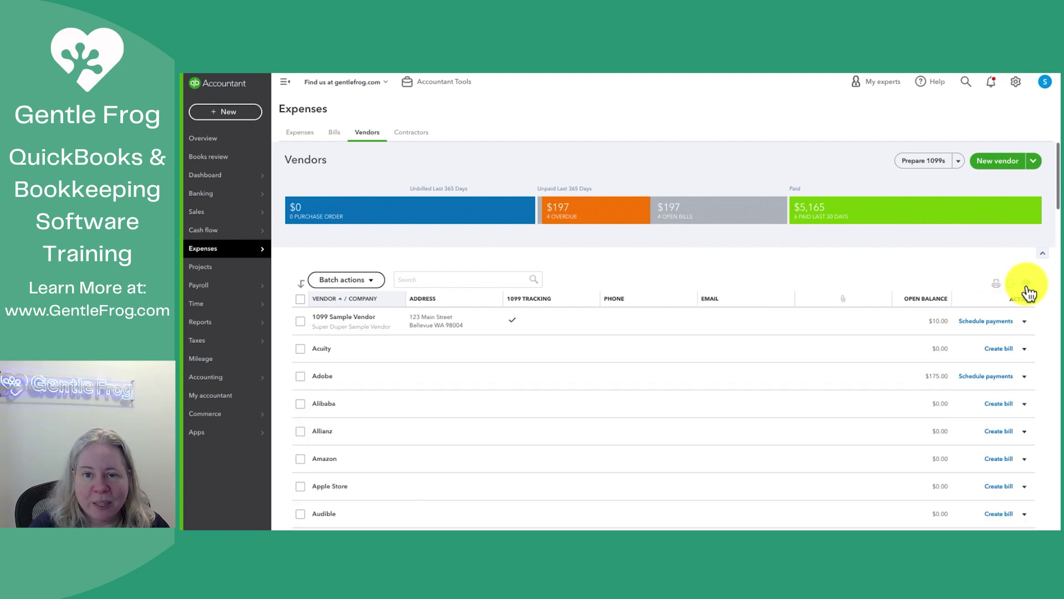
Step: Open 1099 Sample Vendor's record and view its Vendor Details tab
{"action": "left_click", "coordinate": [351, 319]}
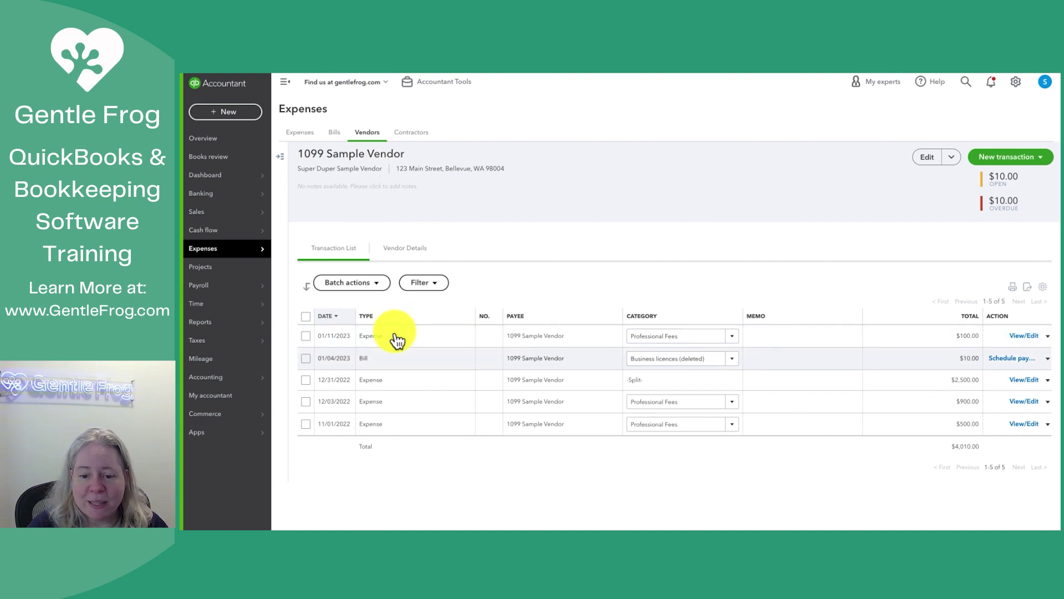
{"action": "left_click", "coordinate": [399, 255]}
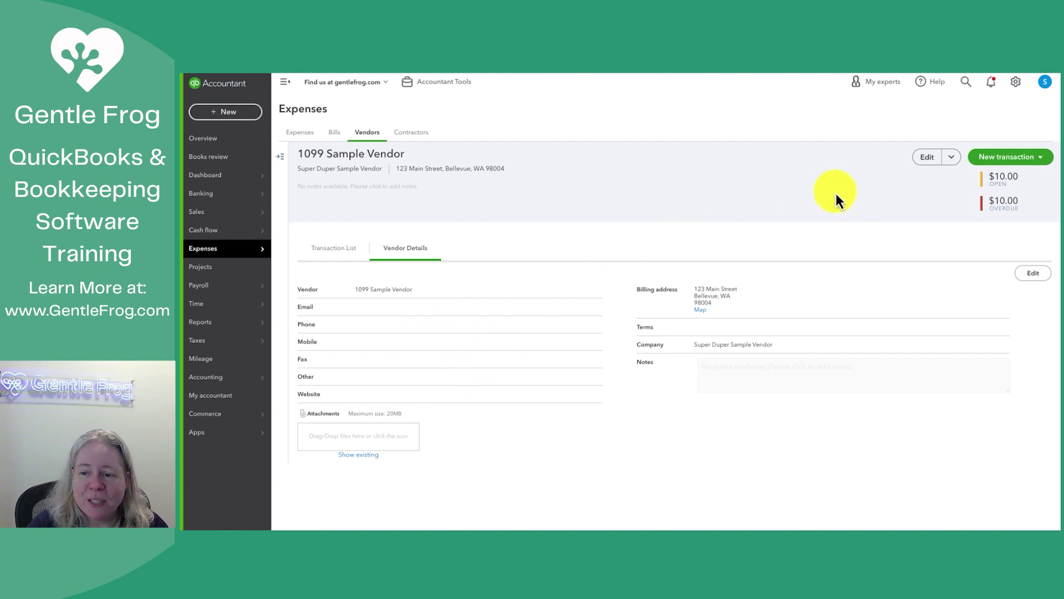
Step: Enter 'This vendor is really cool' in the vendor's Notes field and save
{"action": "left_click", "coordinate": [927, 159]}
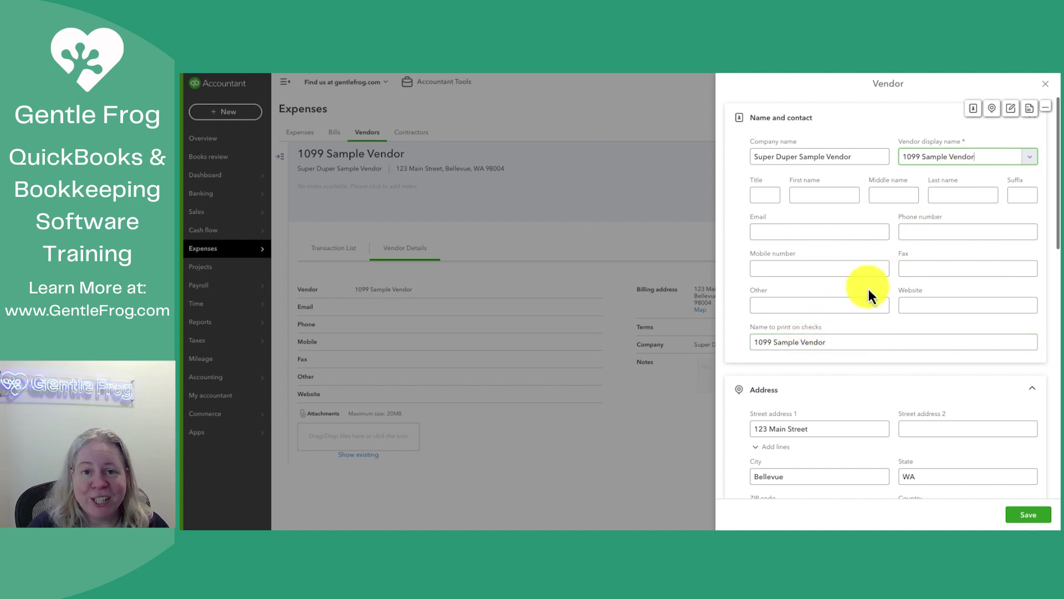
{"action": "scroll", "coordinate": [887, 348], "scroll_direction": "down", "scroll_amount": 2}
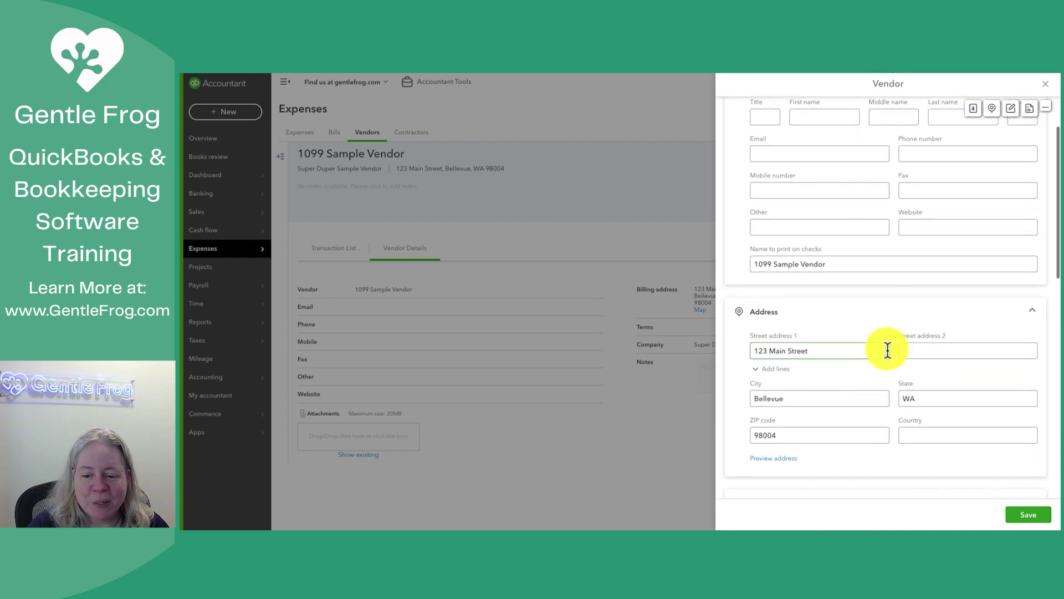
{"action": "scroll", "coordinate": [886, 349], "scroll_direction": "down", "scroll_amount": 4}
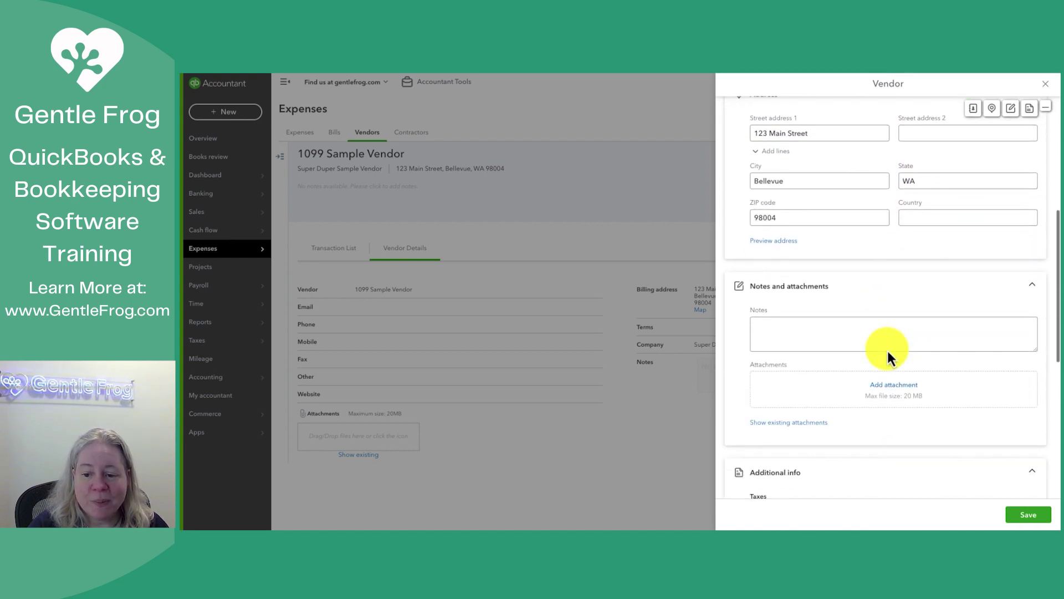
{"action": "left_click", "coordinate": [795, 339]}
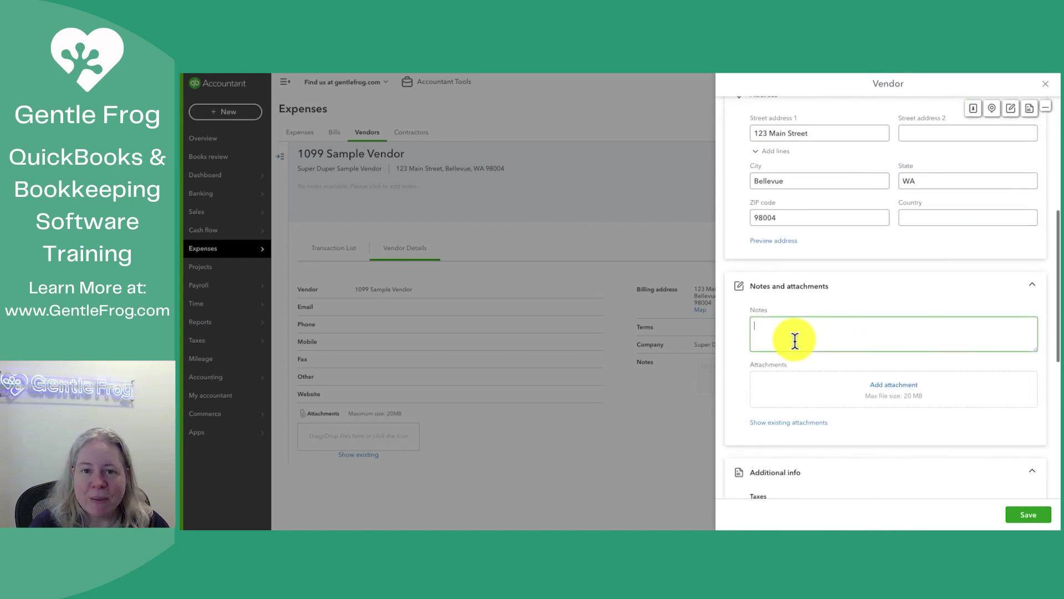
{"action": "type", "text": "T"}
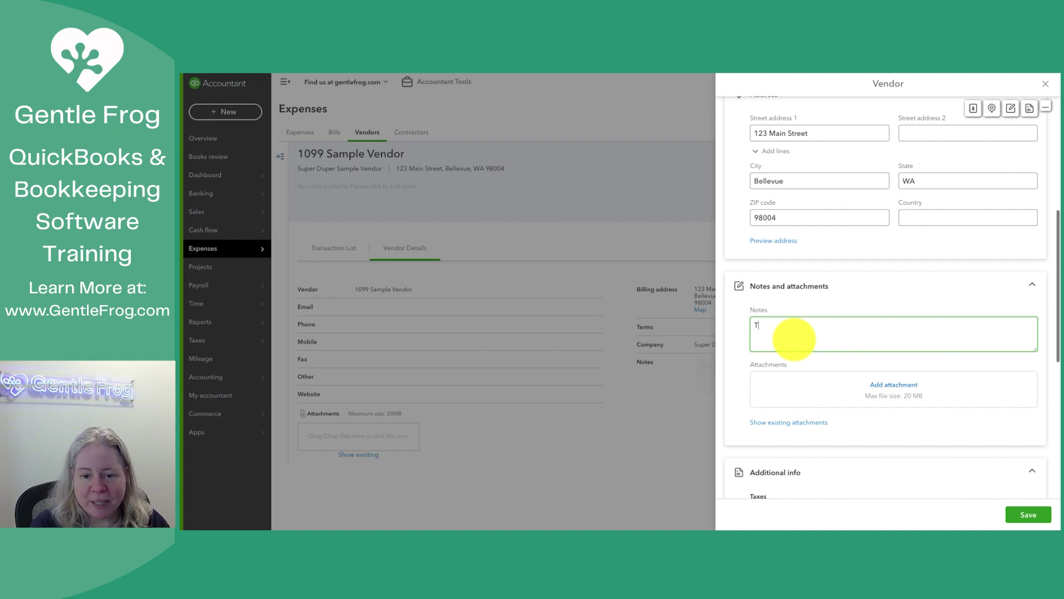
{"action": "type", "text": "his vendor is r"}
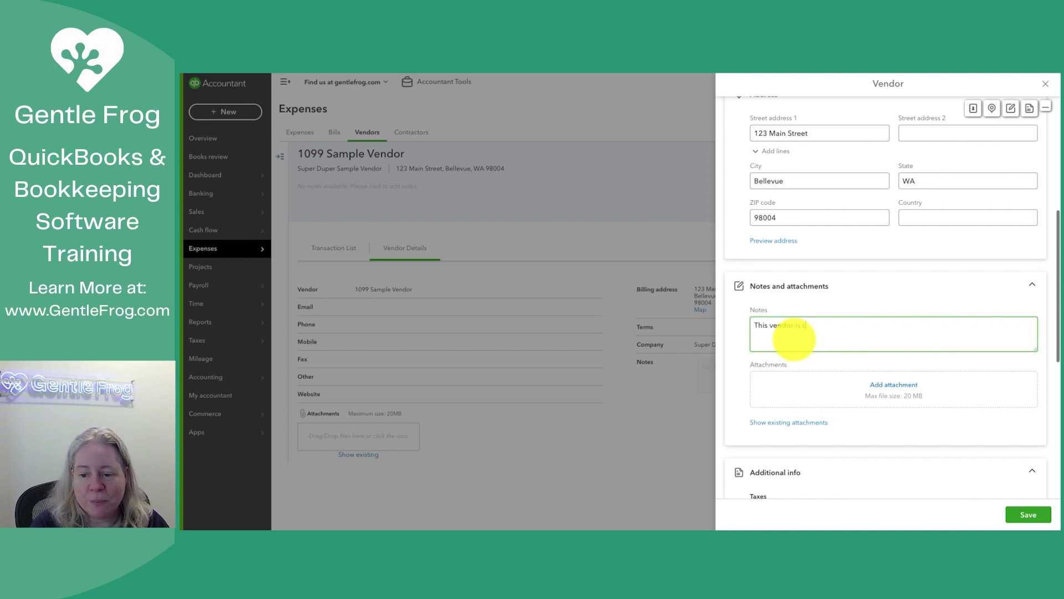
{"action": "type", "text": "eally cool."}
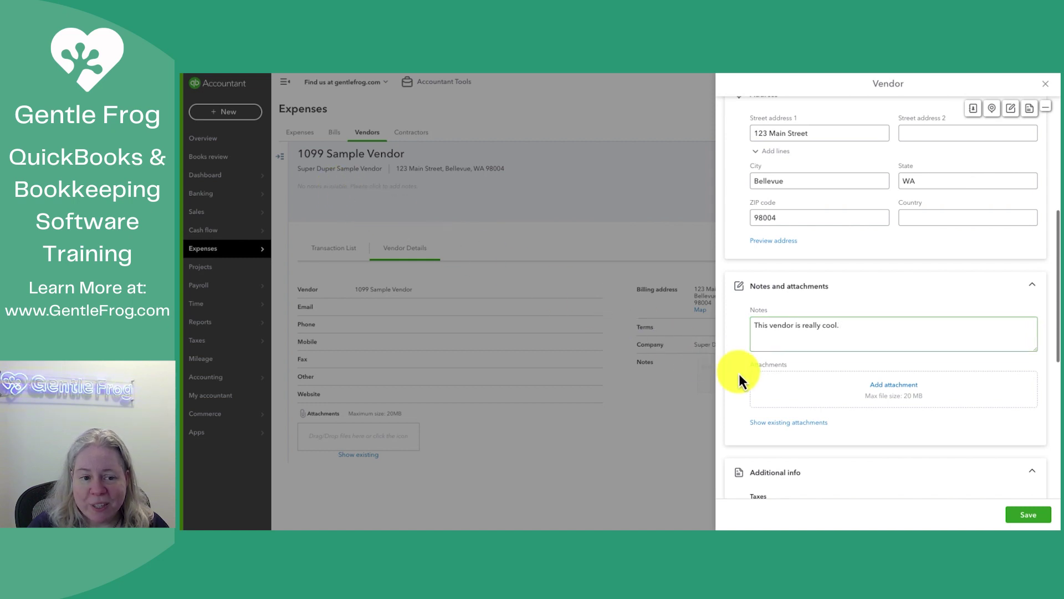
{"action": "left_click", "coordinate": [1025, 517]}
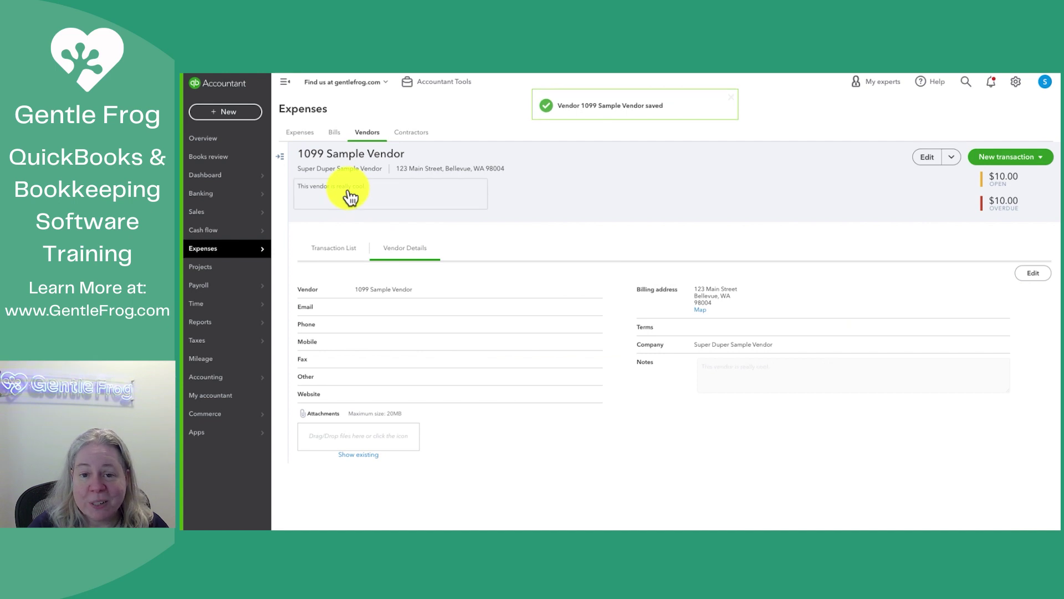
Step: Reopen 1099 Sample Vendor for editing, review its note and enable Track payments for 1099
{"action": "left_click", "coordinate": [350, 195]}
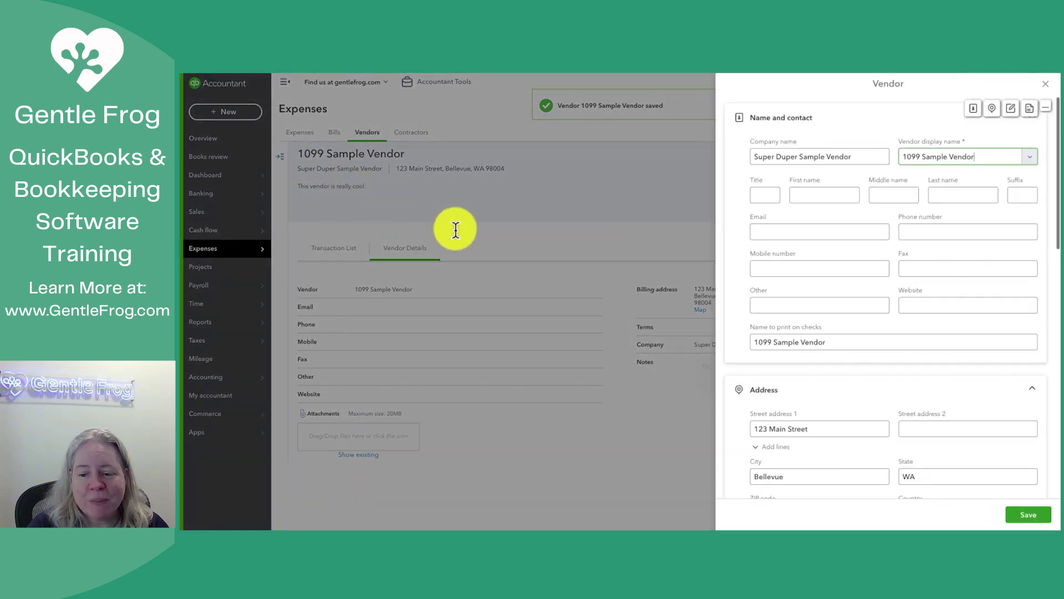
{"action": "scroll", "coordinate": [809, 366], "scroll_direction": "down", "scroll_amount": 5}
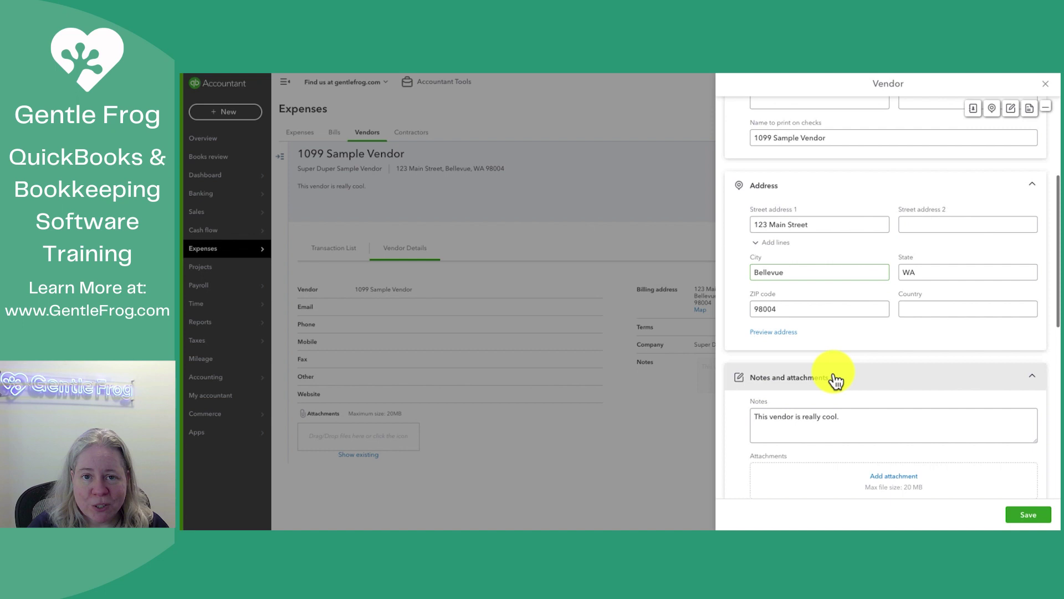
{"action": "scroll", "coordinate": [835, 382], "scroll_direction": "down", "scroll_amount": 1}
{"action": "left_click", "coordinate": [856, 321]}
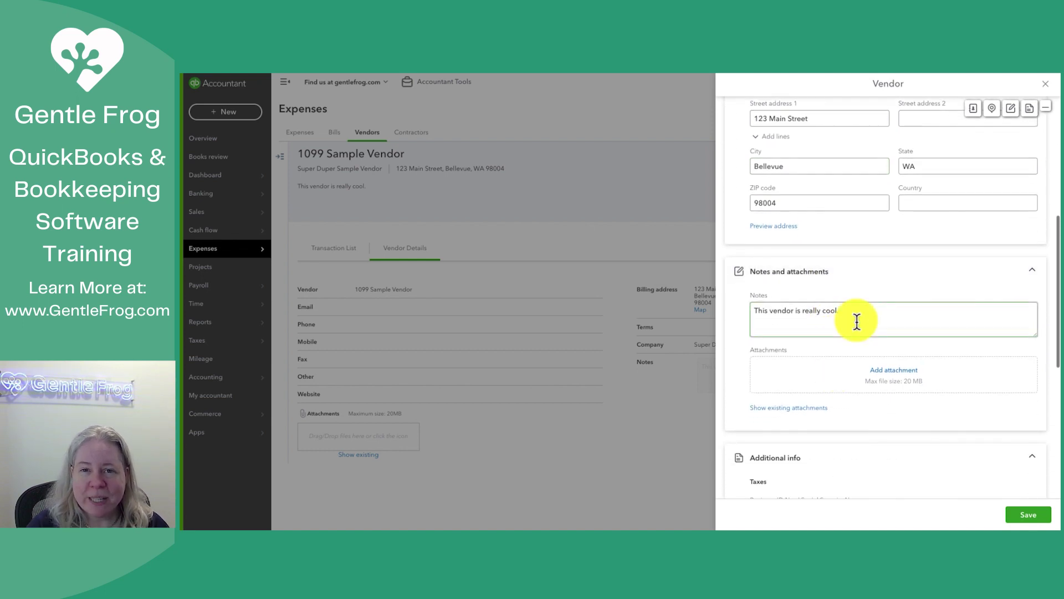
{"action": "scroll", "coordinate": [857, 321], "scroll_direction": "down", "scroll_amount": 1}
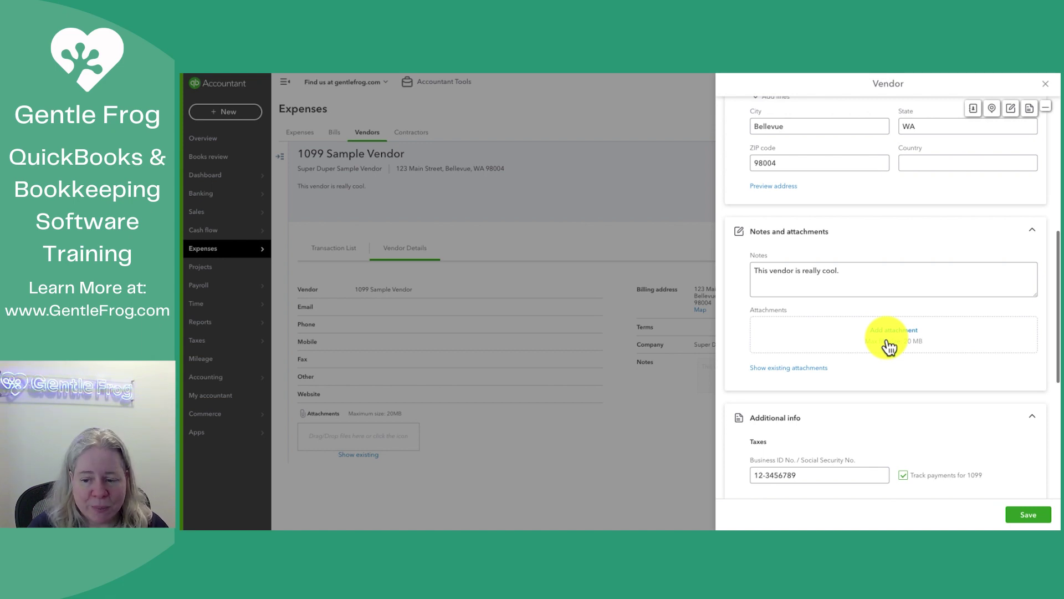
{"action": "scroll", "coordinate": [889, 346], "scroll_direction": "down", "scroll_amount": 3}
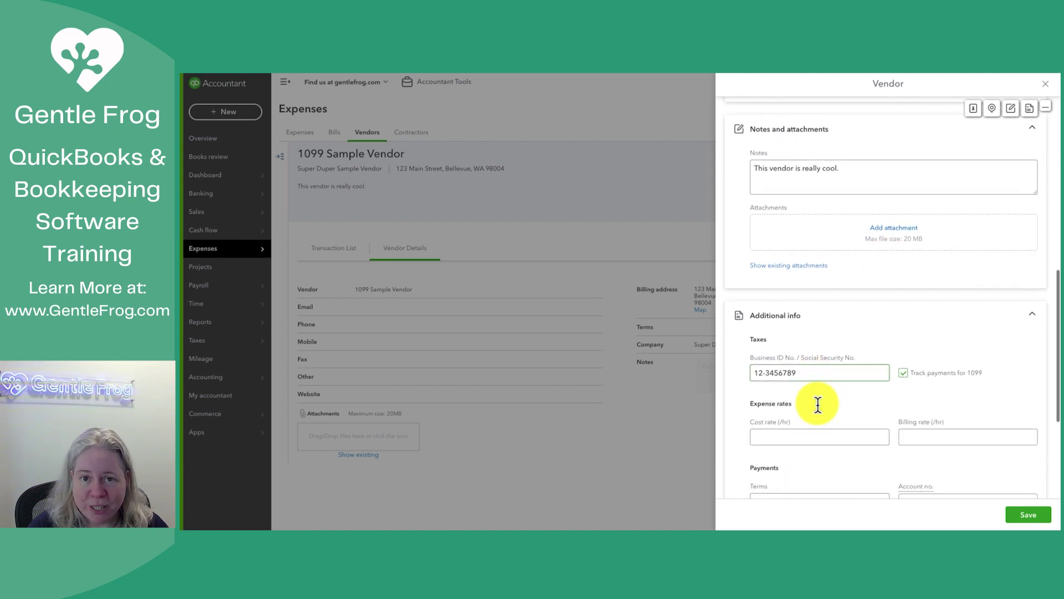
{"action": "left_click", "coordinate": [903, 391]}
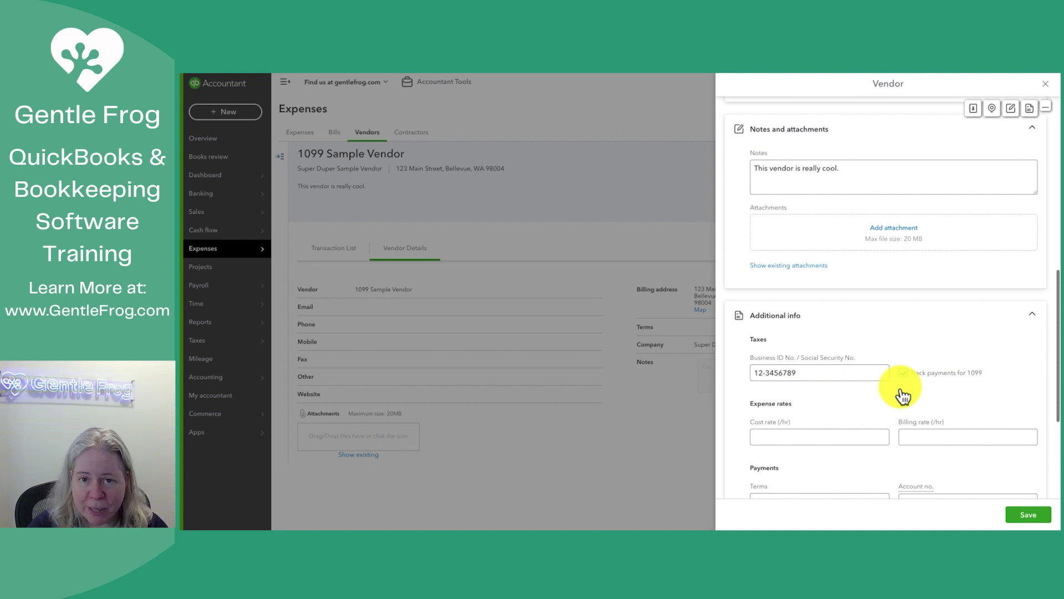
{"action": "scroll", "coordinate": [901, 391], "scroll_direction": "down", "scroll_amount": 3}
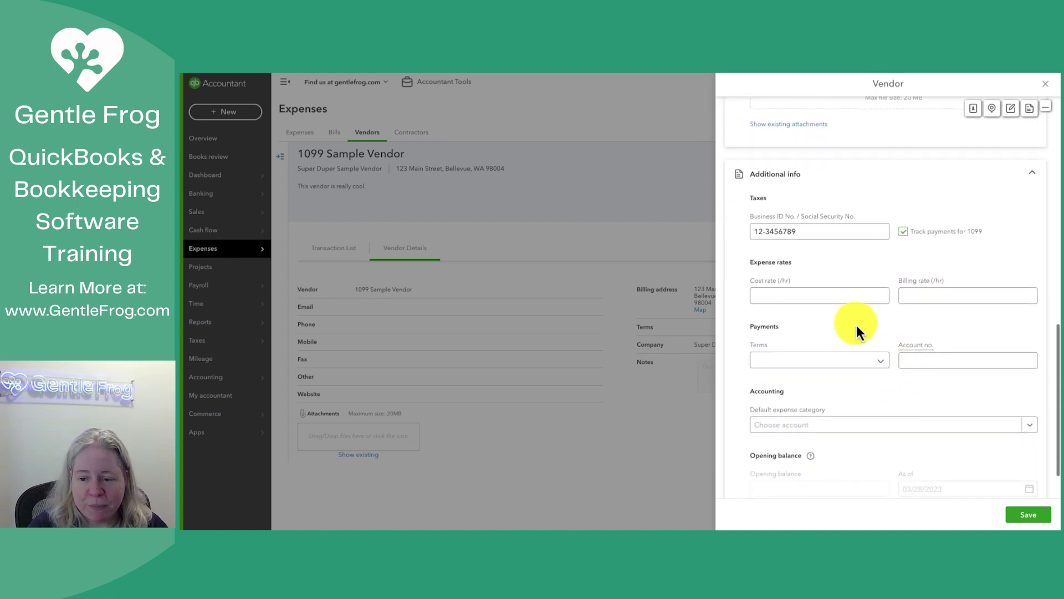
{"action": "scroll", "coordinate": [898, 365], "scroll_direction": "down", "scroll_amount": 1}
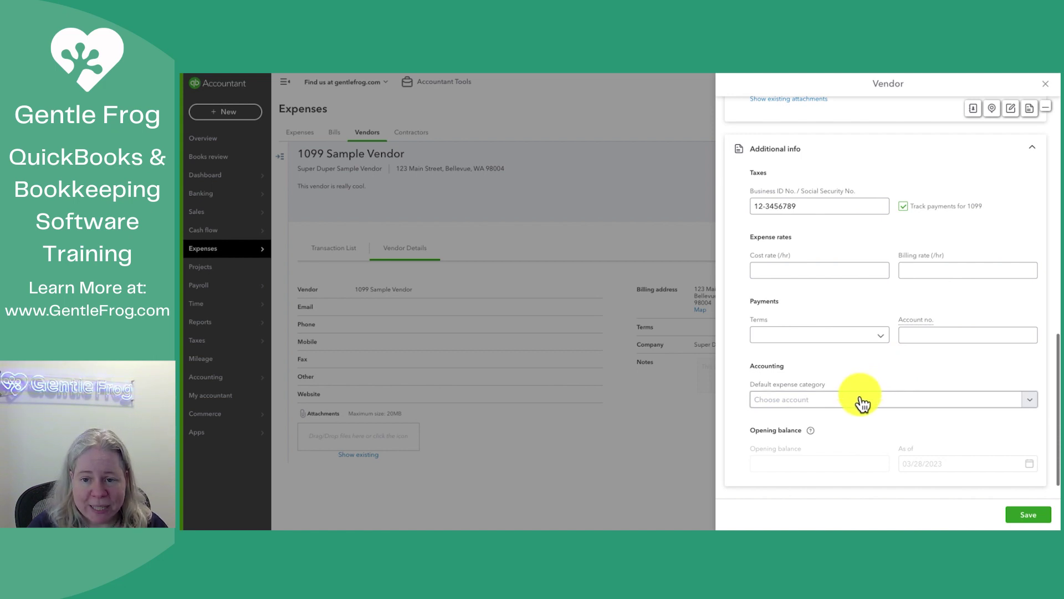
{"action": "scroll", "coordinate": [863, 404], "scroll_direction": "down", "scroll_amount": 1}
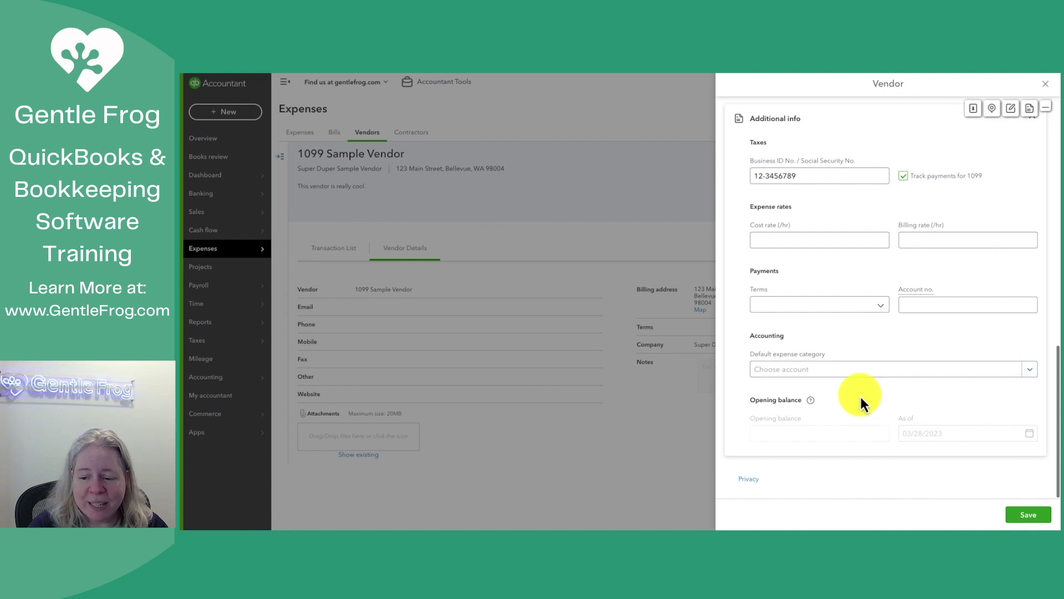
{"action": "scroll", "coordinate": [861, 403], "scroll_direction": "up", "scroll_amount": 6}
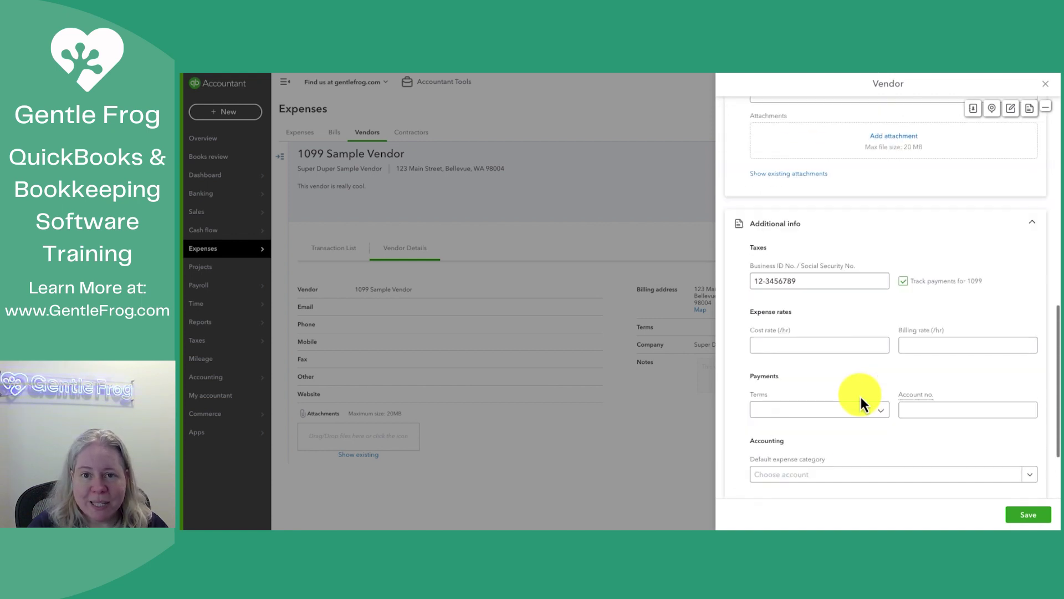
{"action": "scroll", "coordinate": [862, 400], "scroll_direction": "up", "scroll_amount": 12}
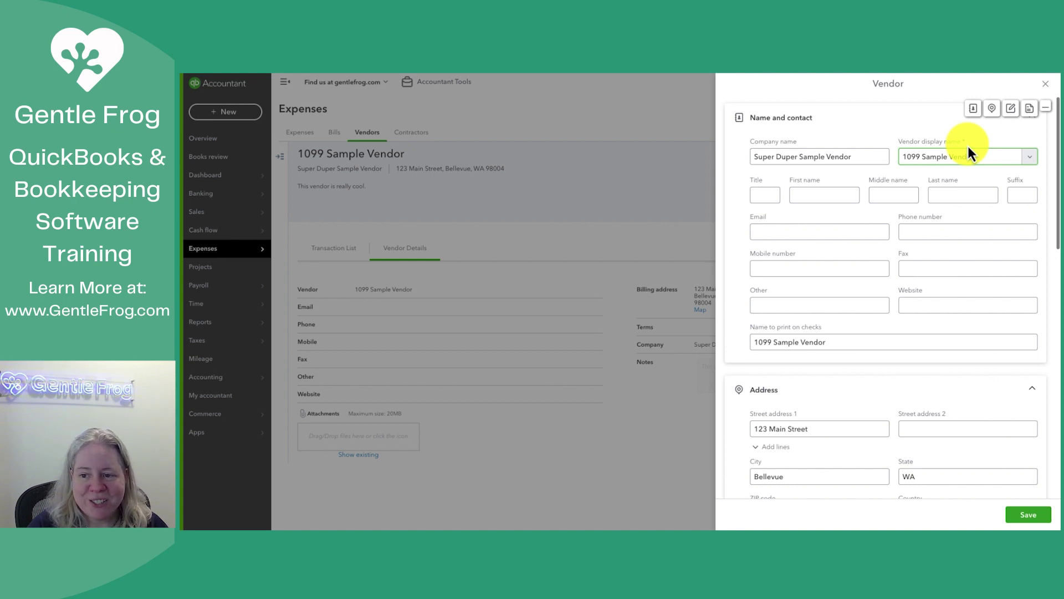
Step: Save the vendor, then export the Vendors list to Excel as vendor (1).xls
{"action": "left_click", "coordinate": [1022, 516]}
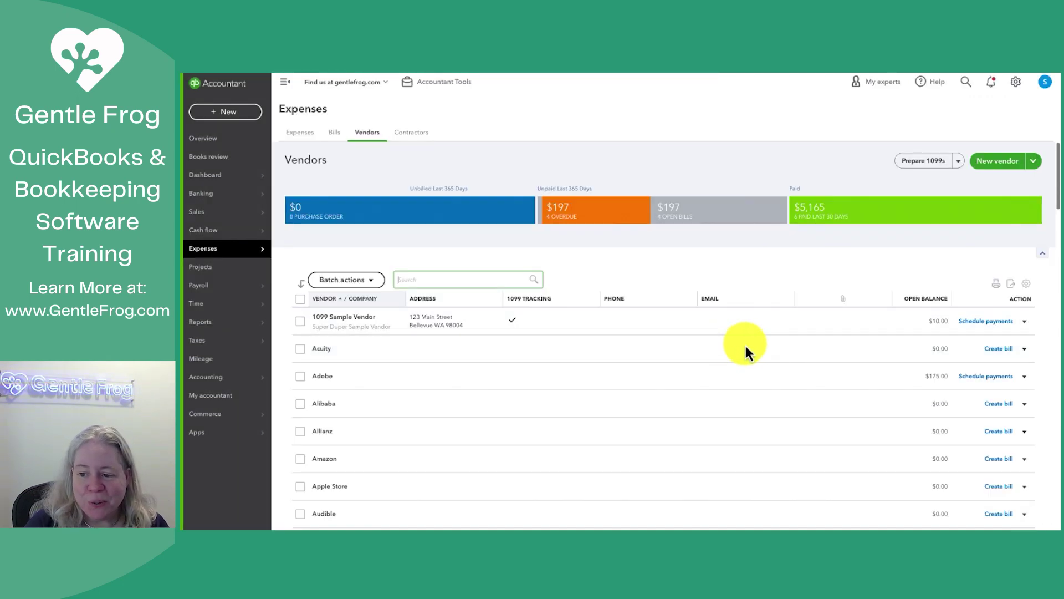
{"action": "left_click", "coordinate": [1010, 288]}
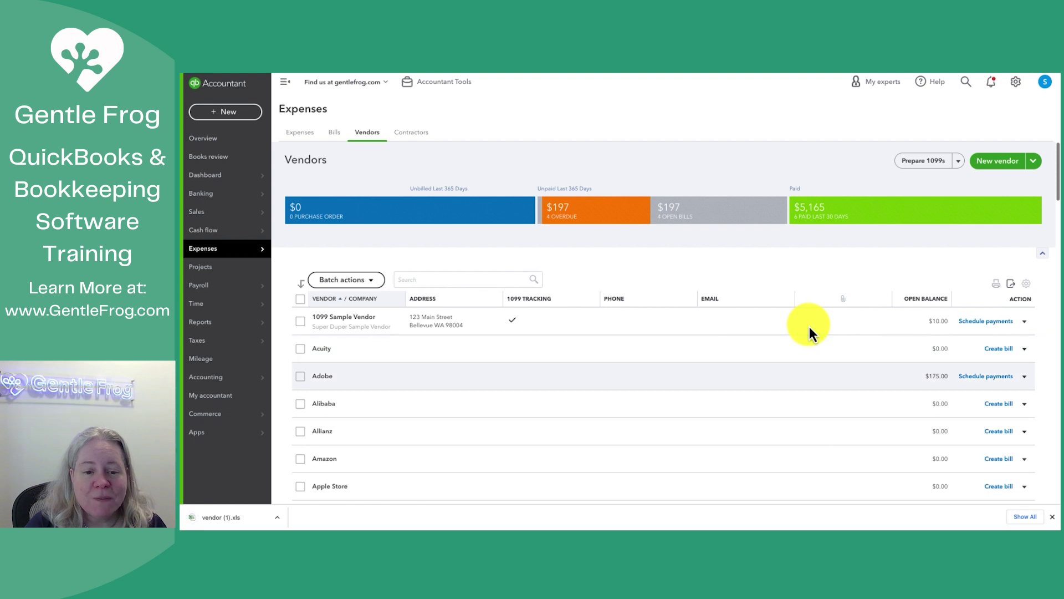
{"action": "left_click", "coordinate": [1051, 517]}
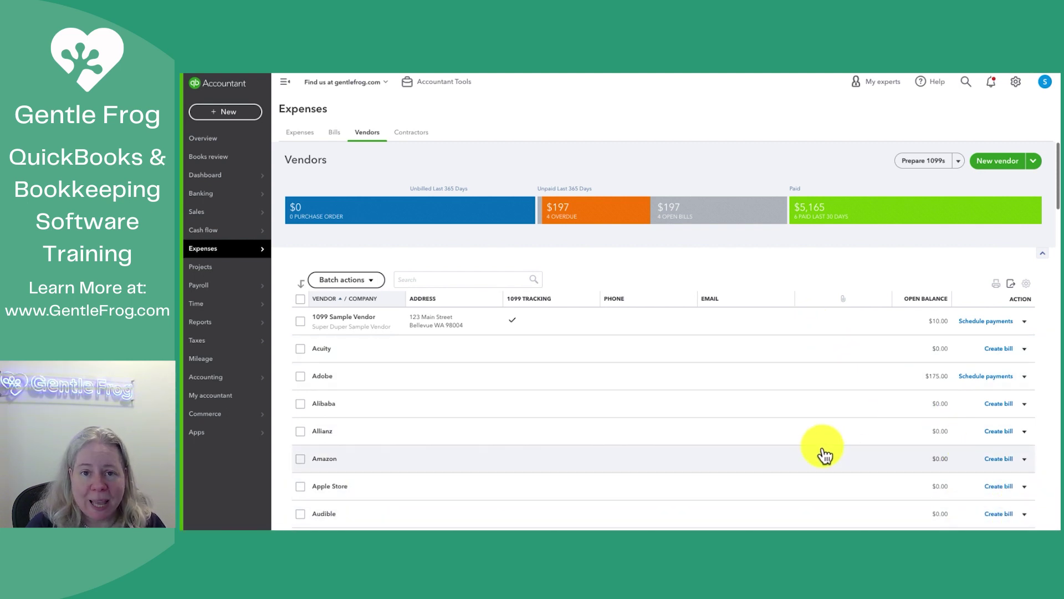